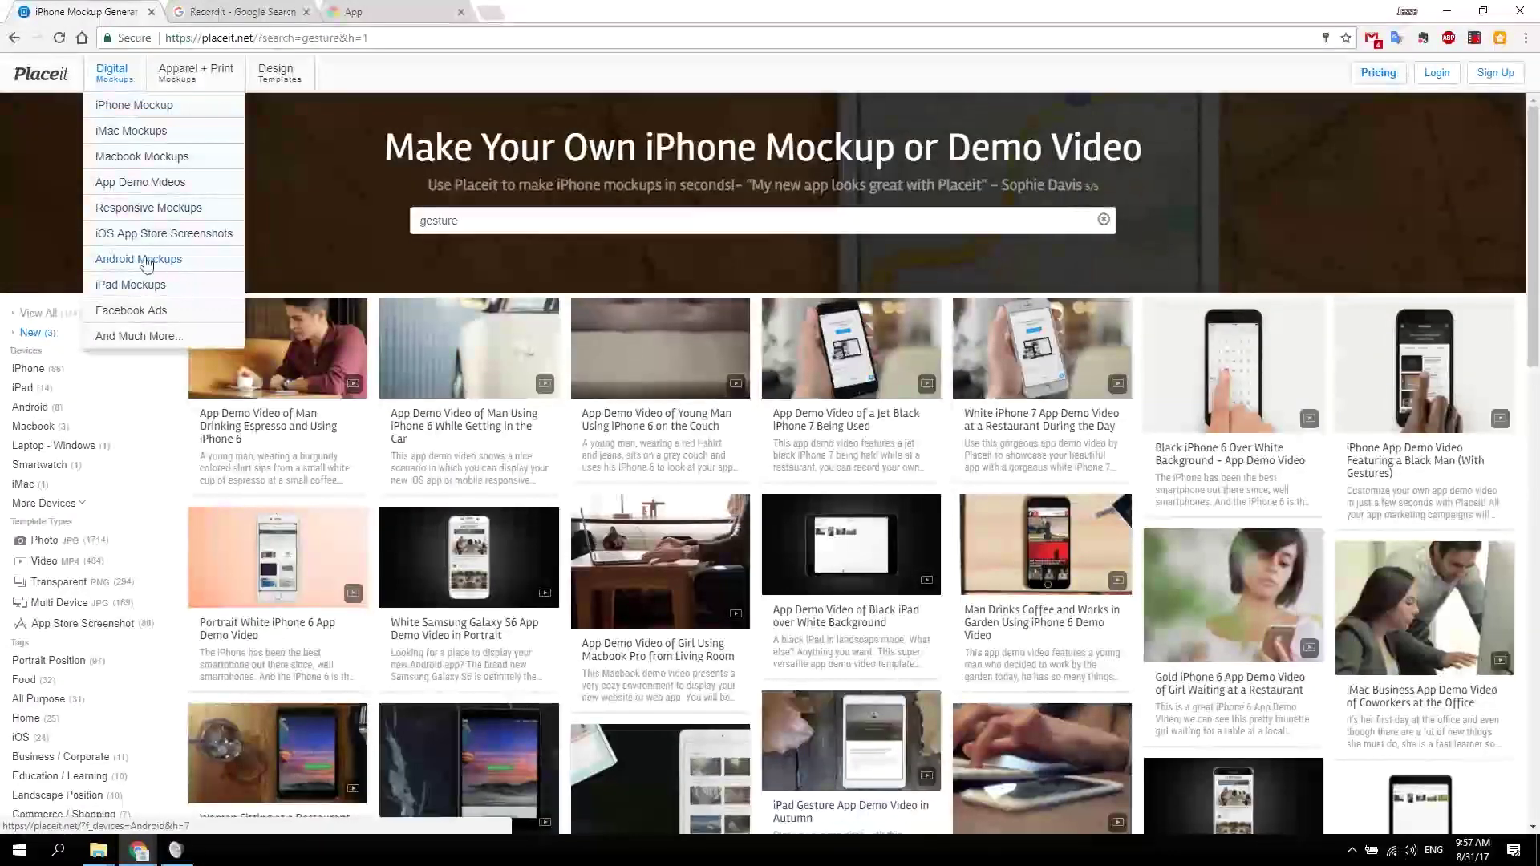
mouse_move(278, 349)
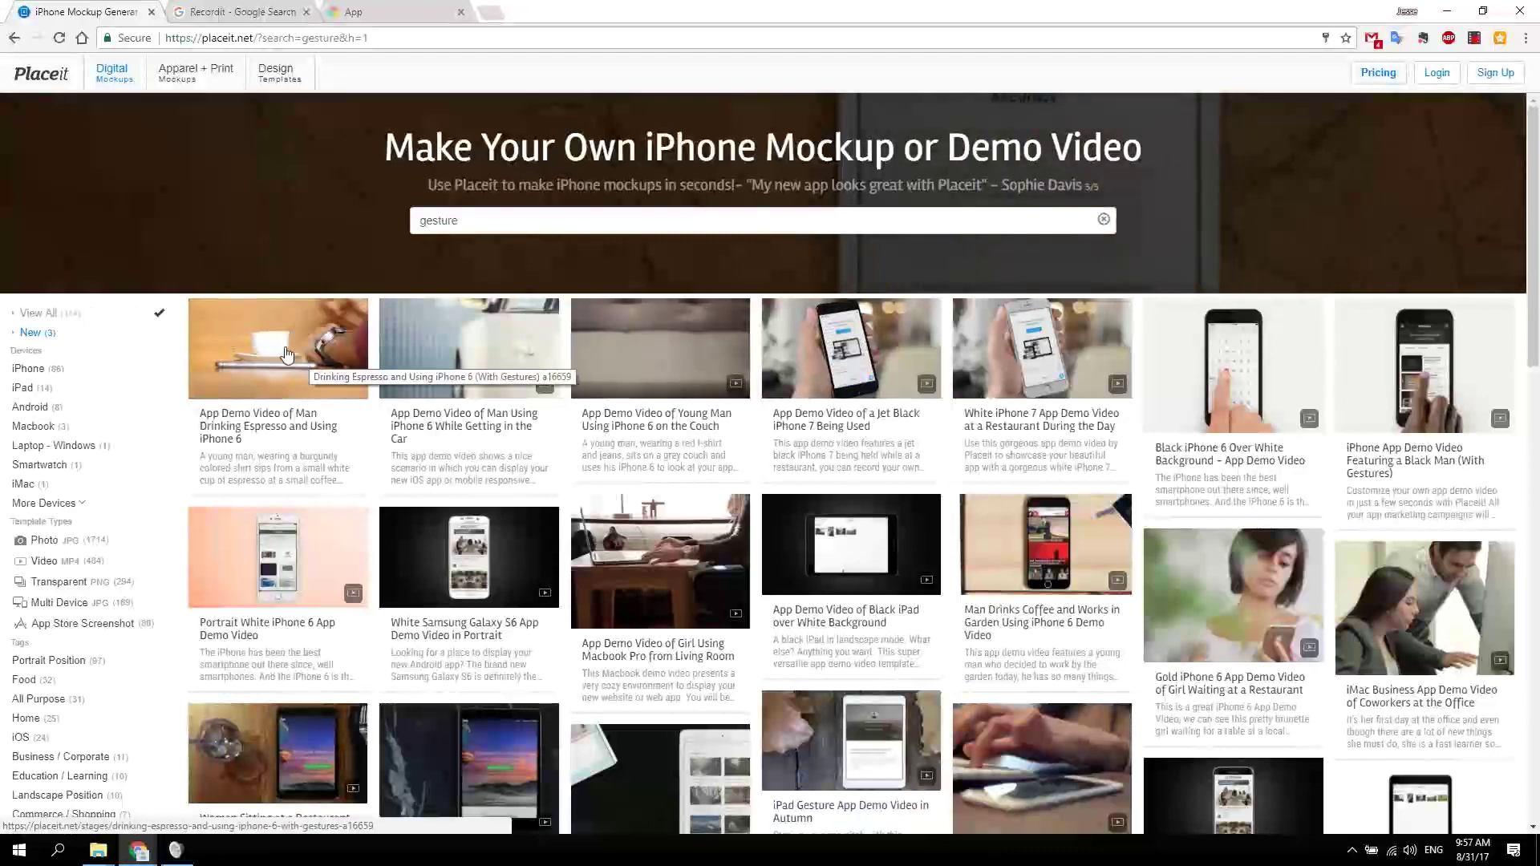
Step: Choose the 'Man Drinking Espresso and Using iPhone 6' app demo video template
click(265, 353)
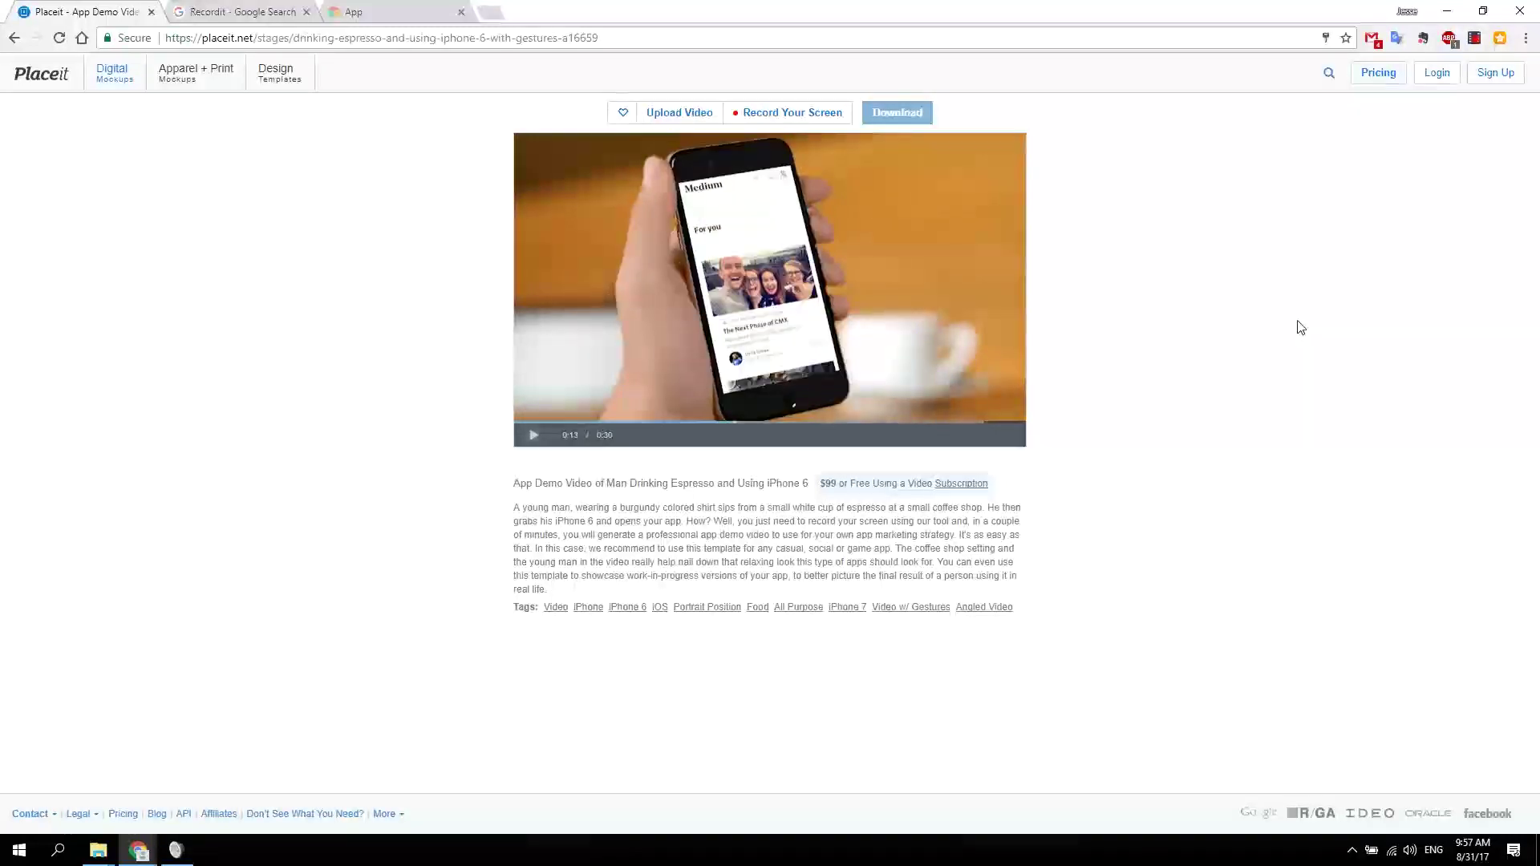
Step: Move from the espresso template page over to the Recordit screencast site
key(ctrl+Tab)
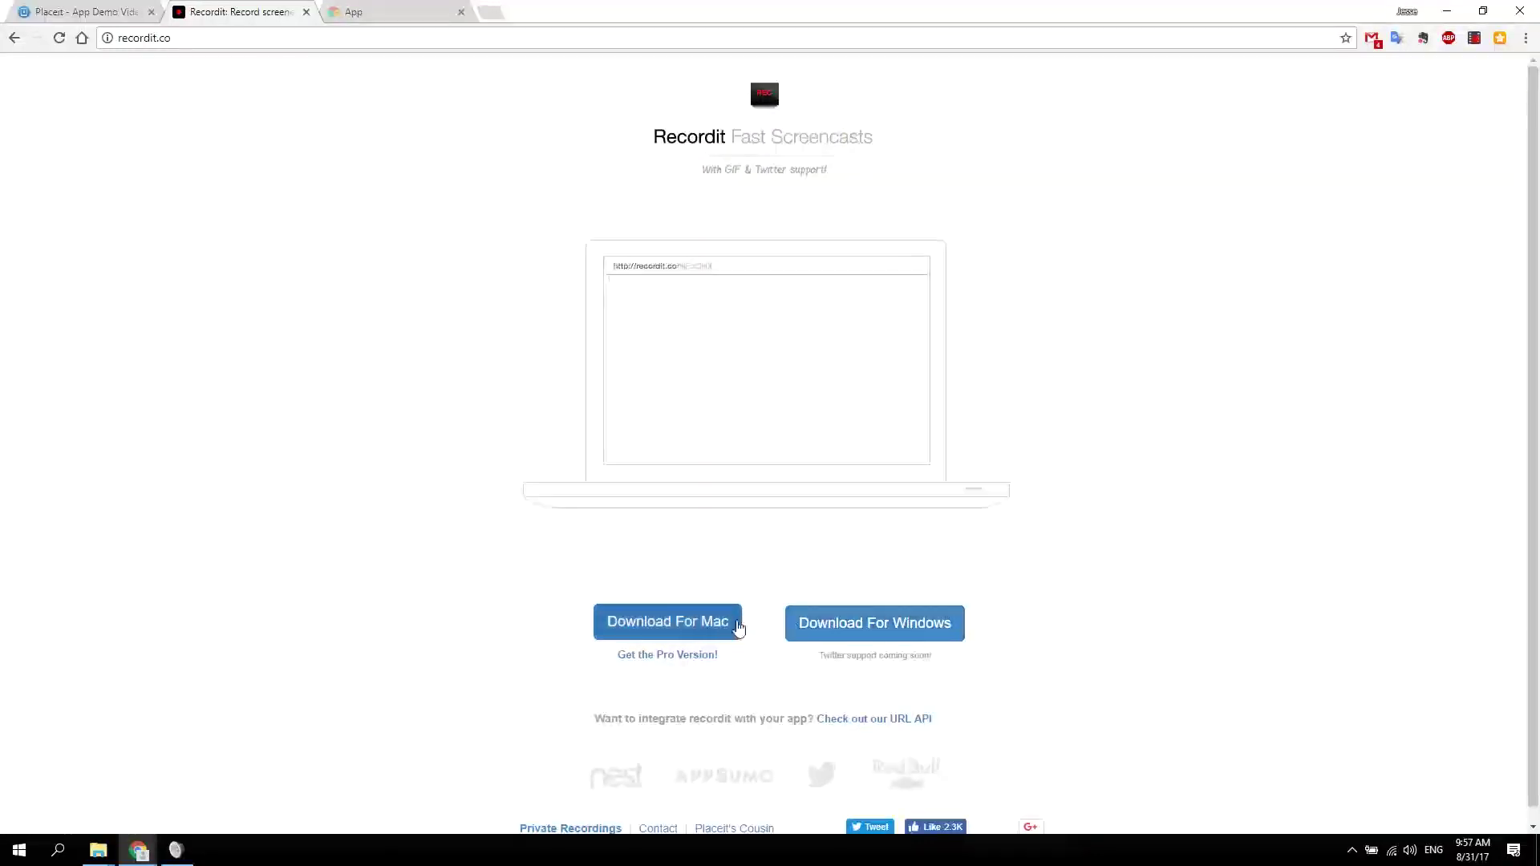
Step: Return from recordit.co to the Placeit espresso iPhone 6 template page
key(ctrl+shift+Tab)
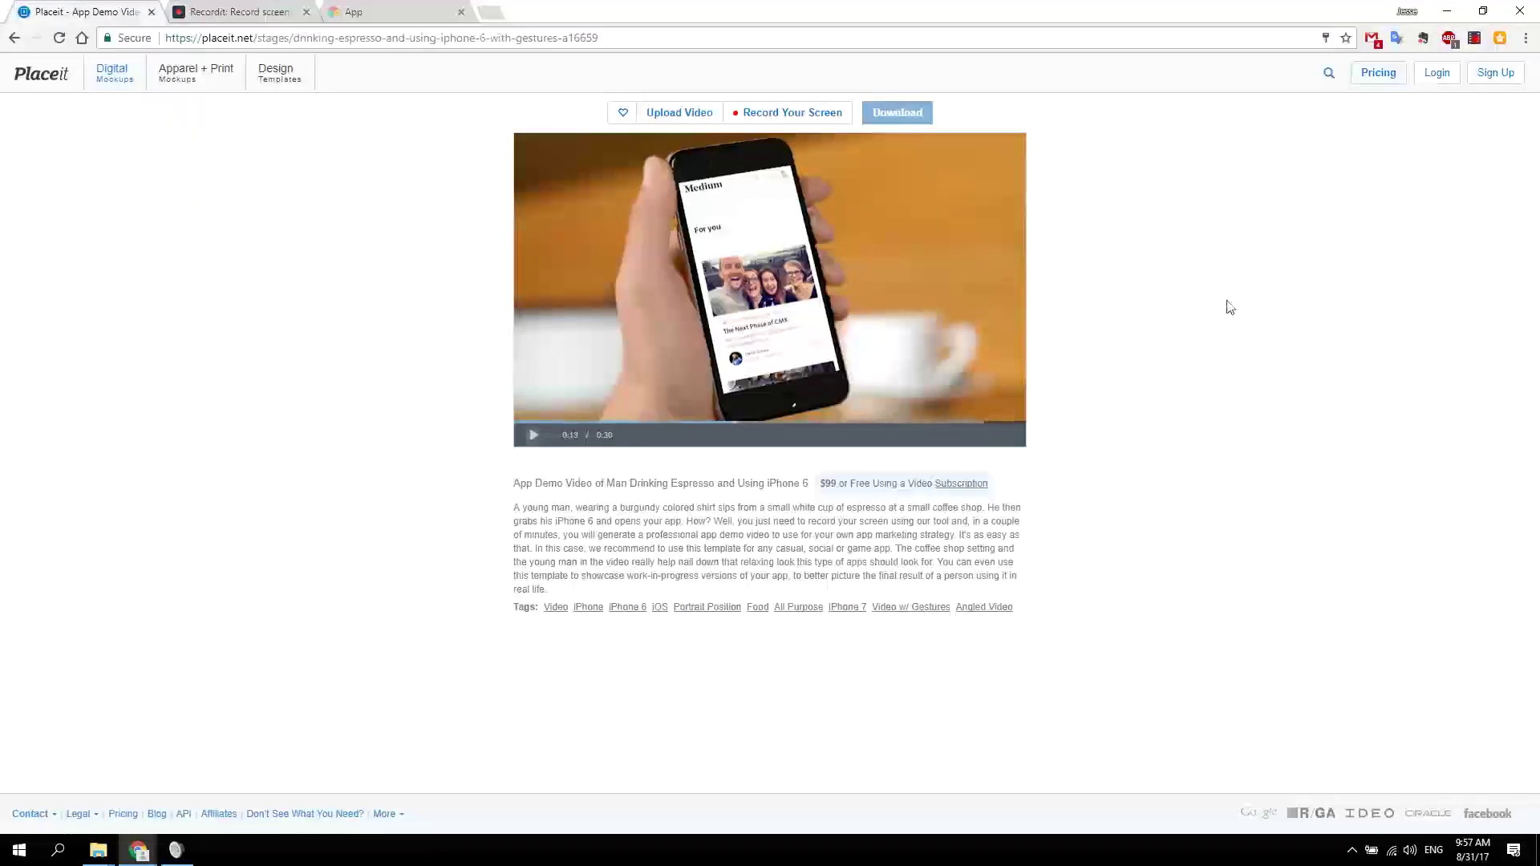
Step: Start 'Record Your Screen' for the template and bring up the Appetize.io app page
click(782, 115)
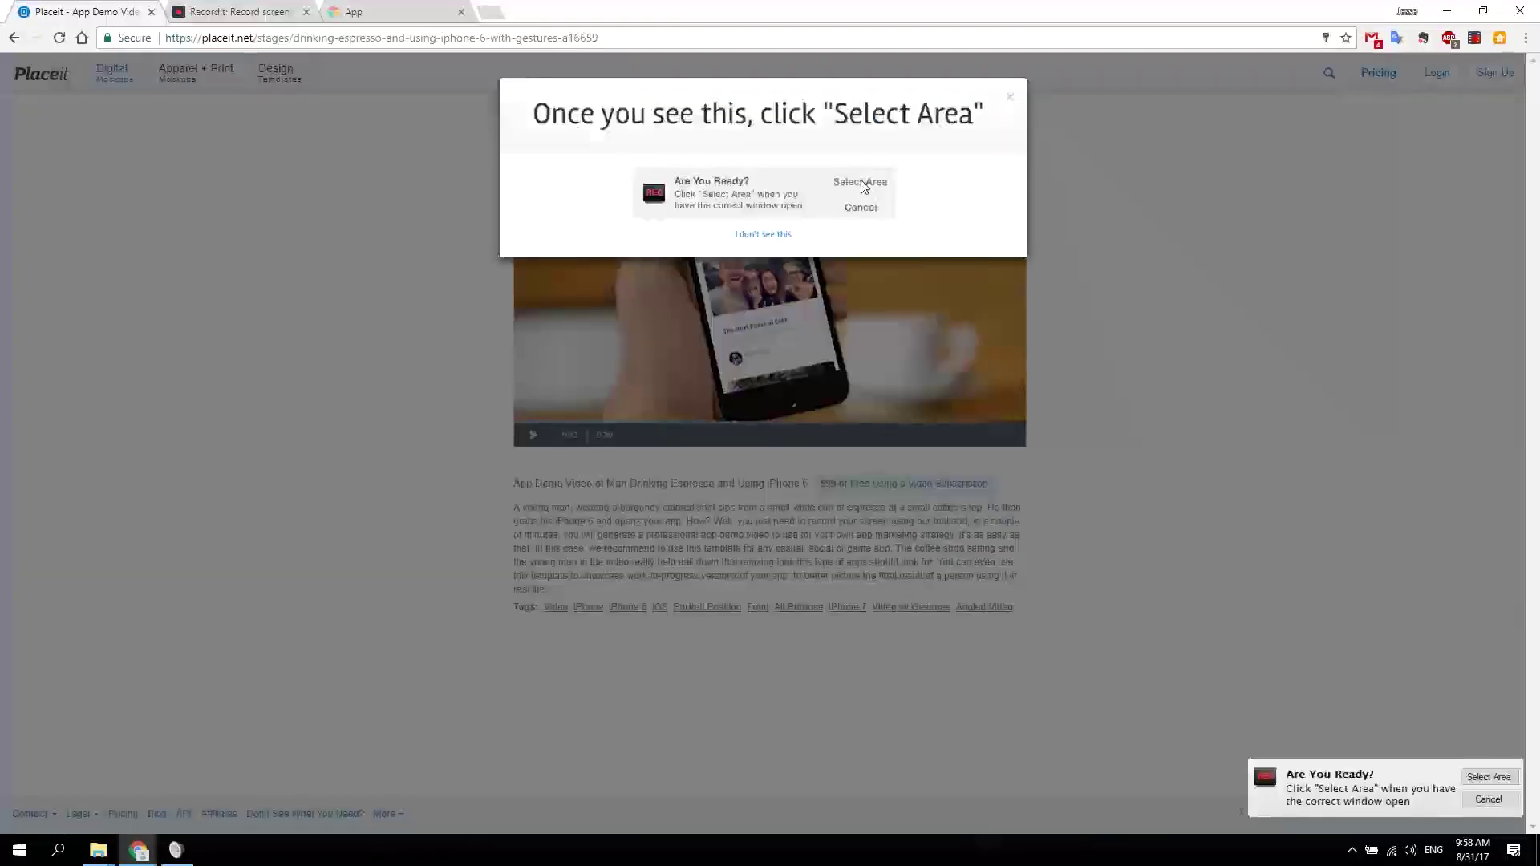
click(394, 10)
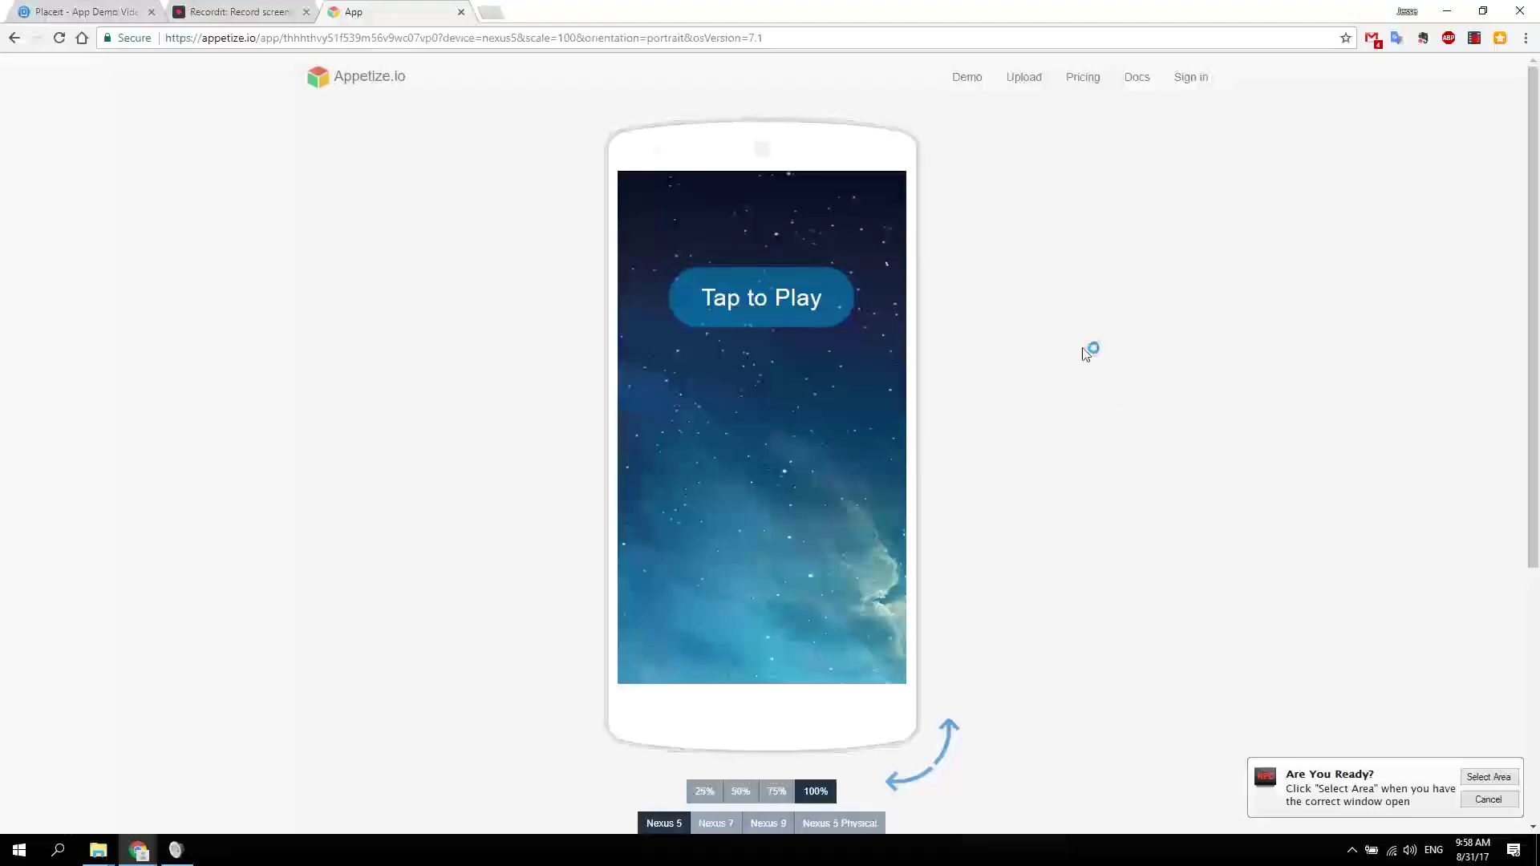
Step: Launch the emulated Android device with 'Tap to Play' and begin Recordit's 'Select Area'
click(813, 299)
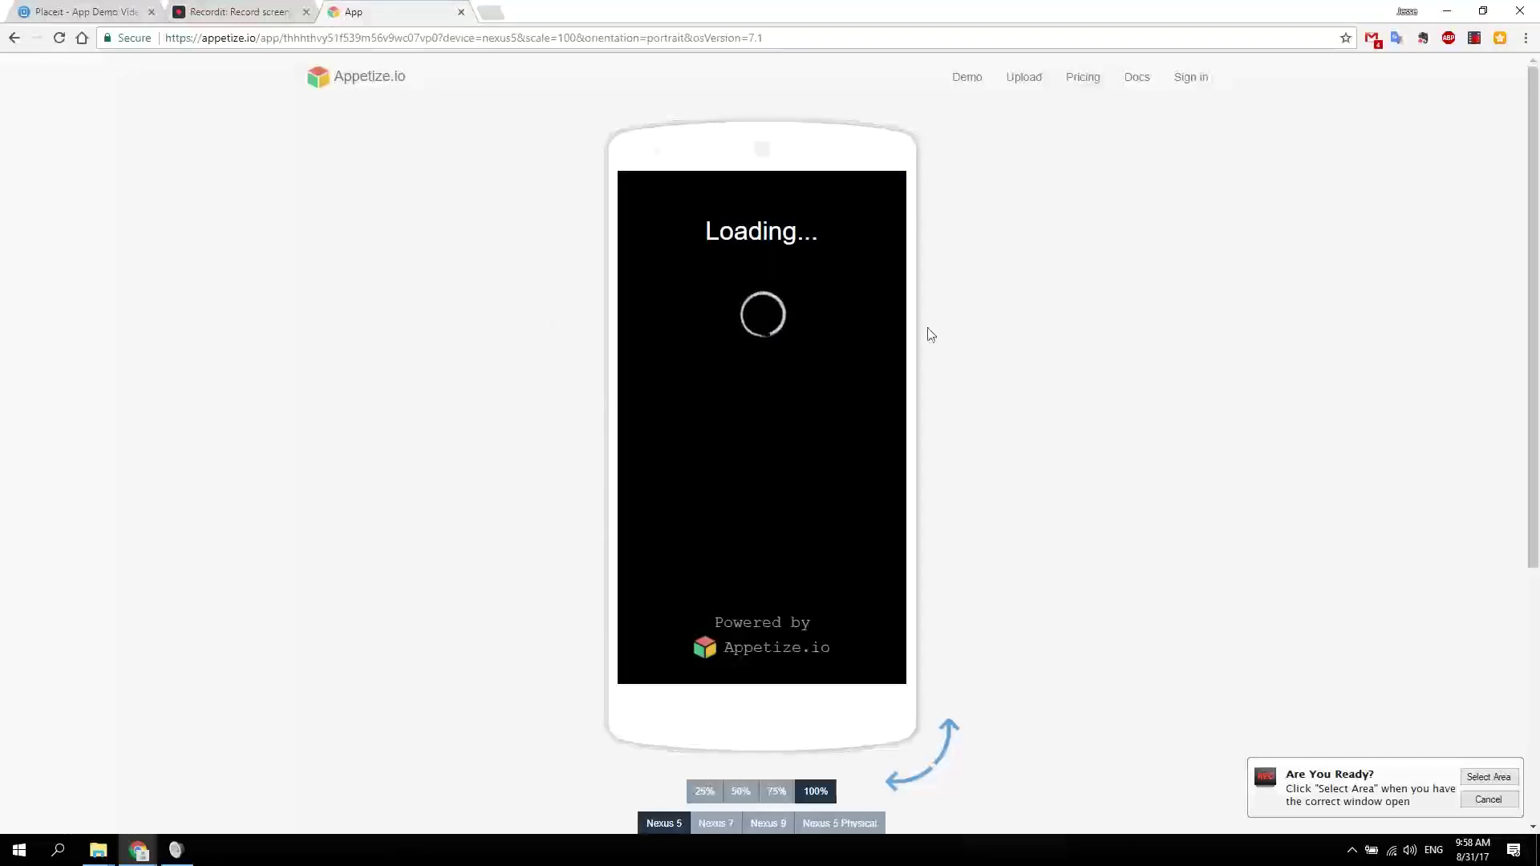
click(1488, 777)
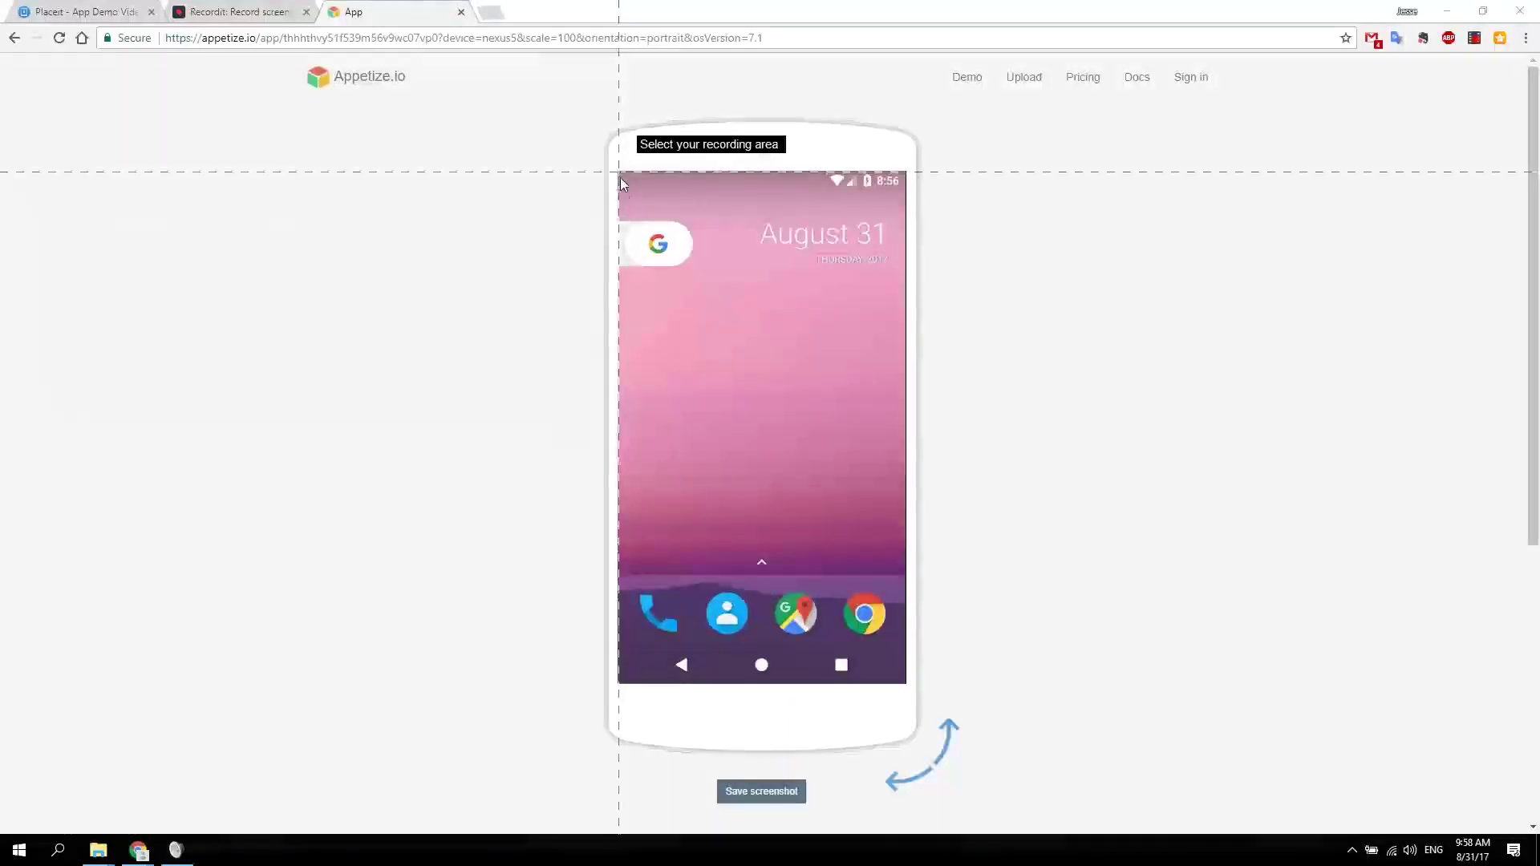
Step: Mark the phone screen as recording area, advance the DataBot tutorial with NEXT, then stop recording
drag(620, 172, 660, 242)
drag(677, 346, 904, 696)
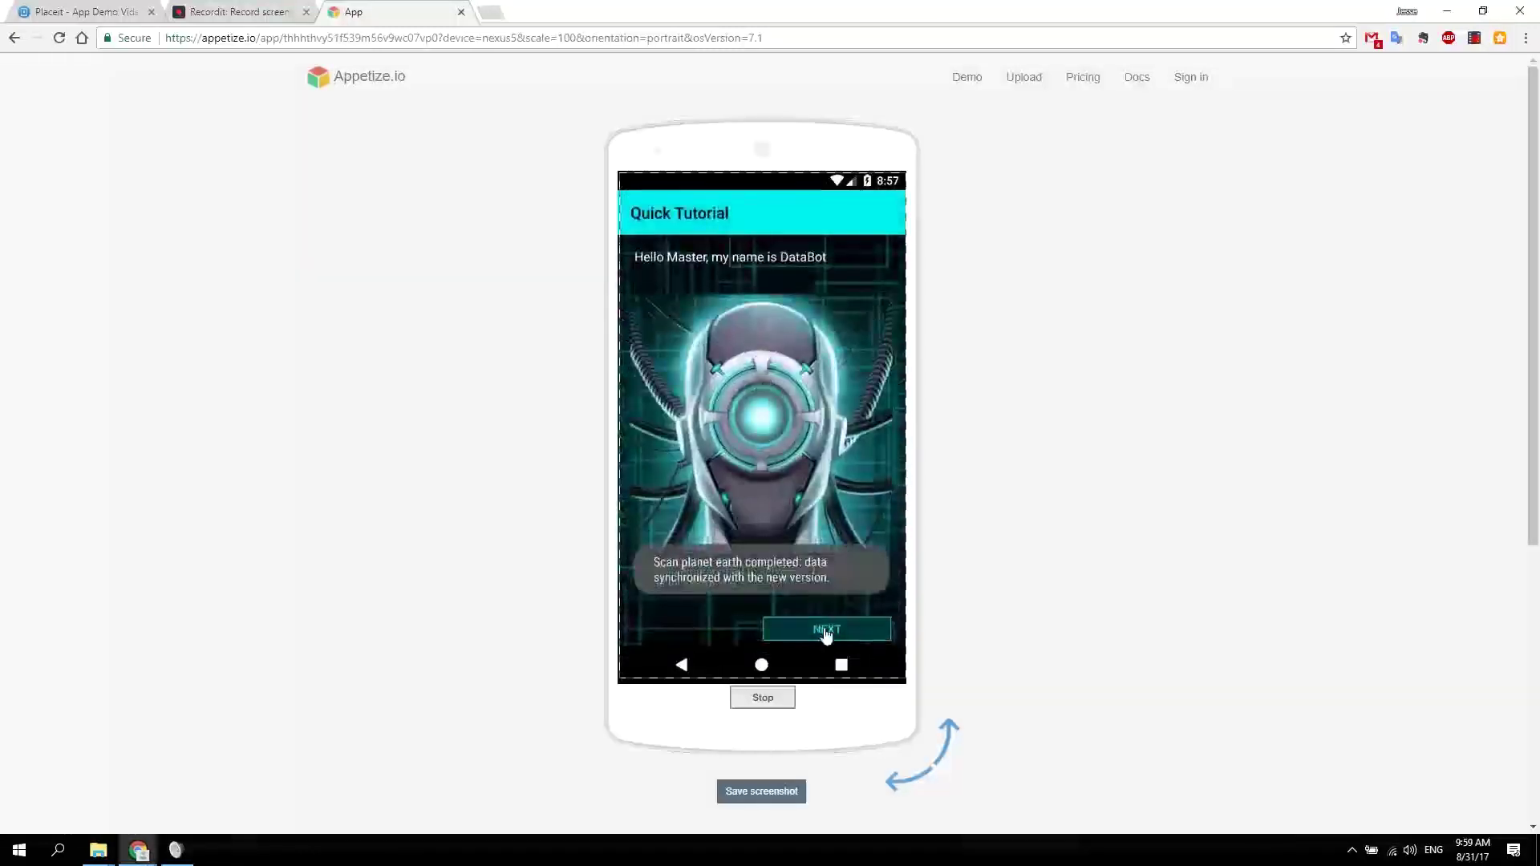
click(825, 633)
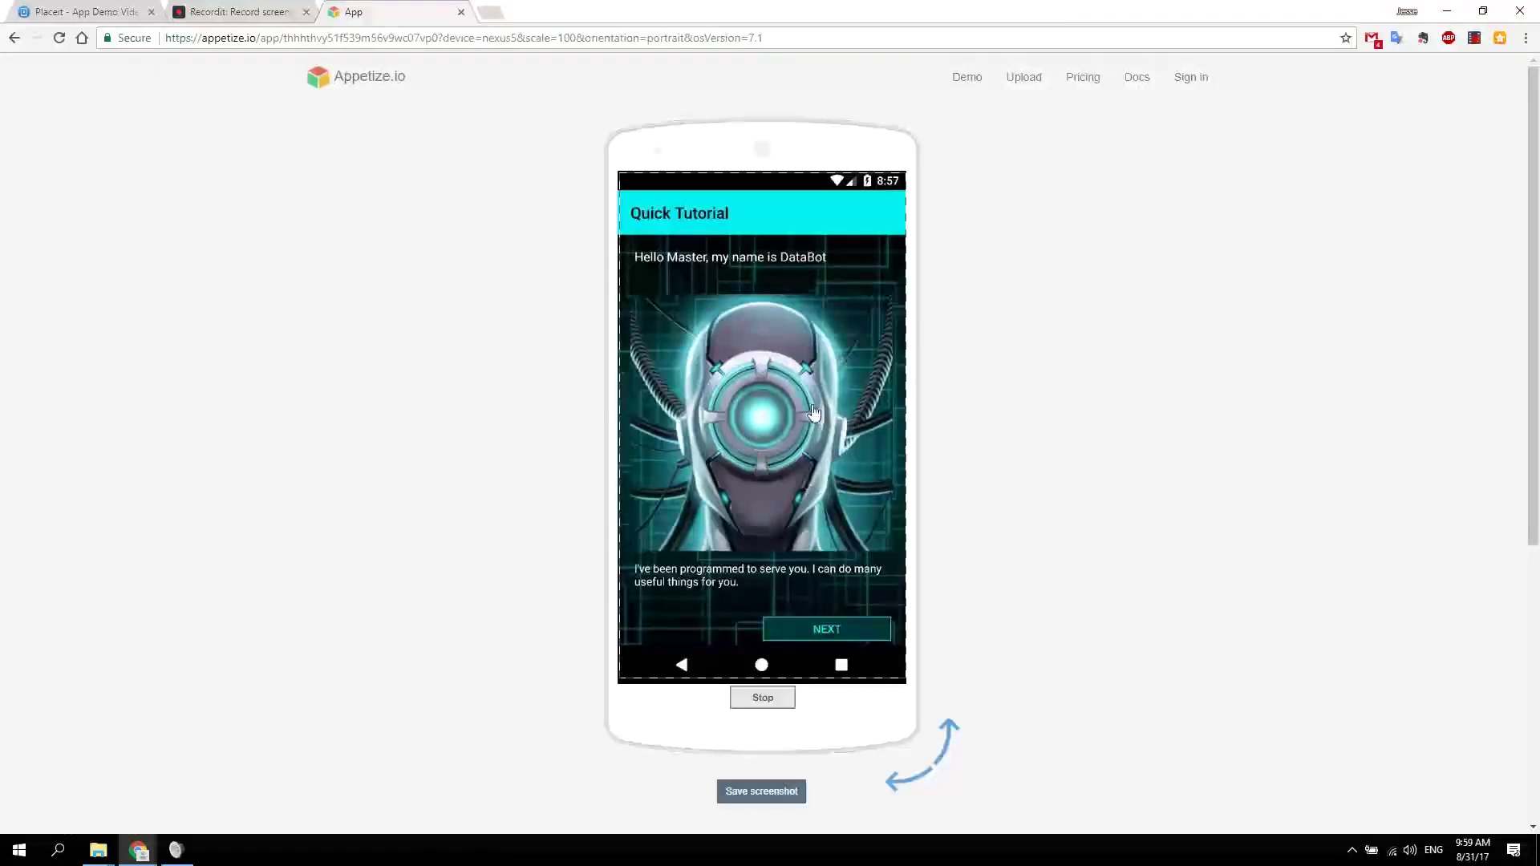
click(763, 700)
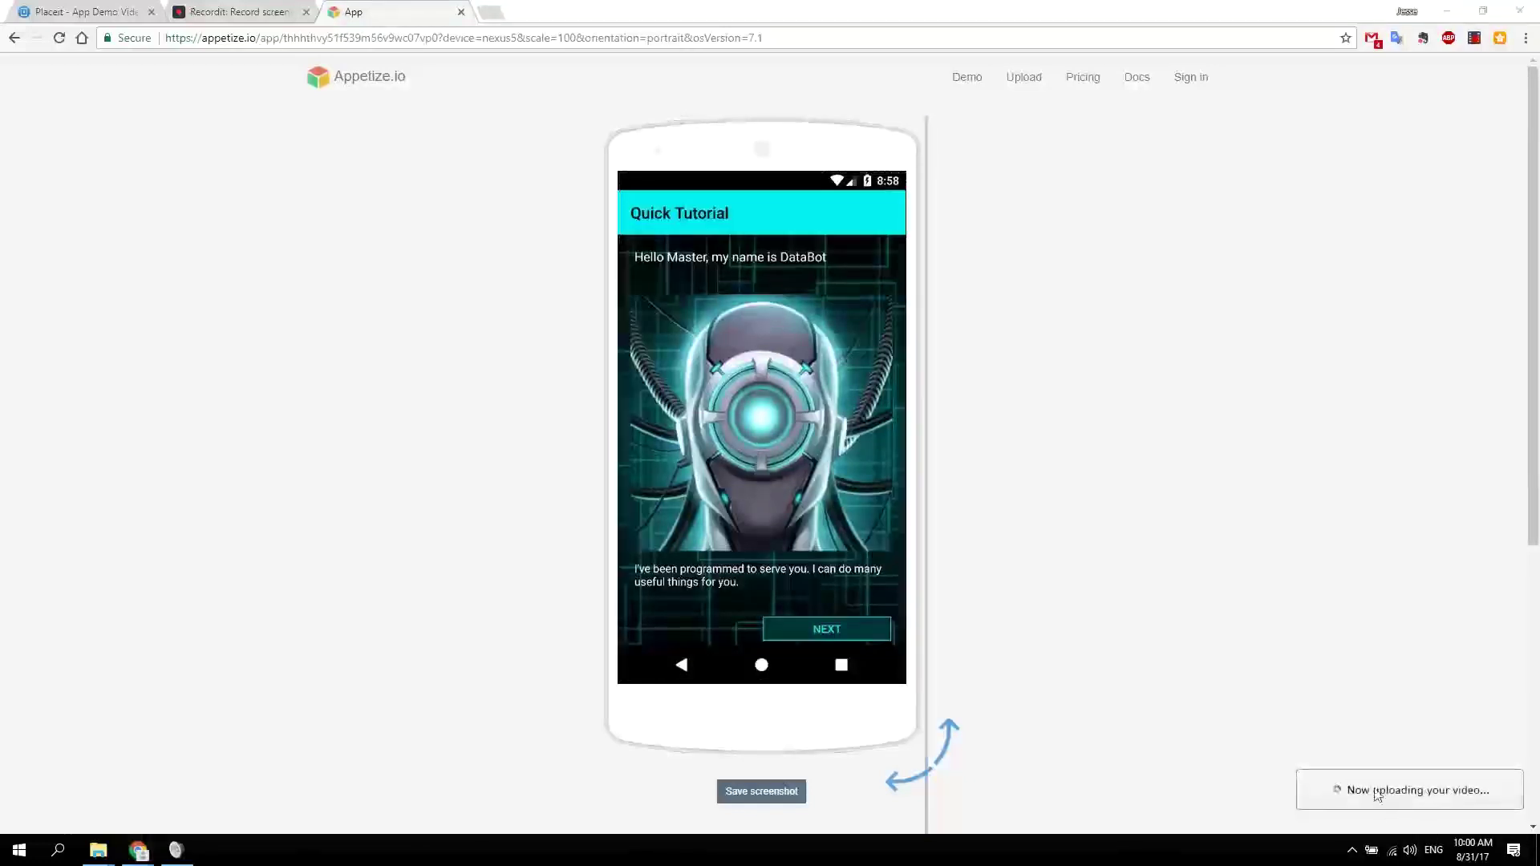
Step: Check the Placeit and Recordit tabs while uploading until the DataBot demo preview appears
click(68, 10)
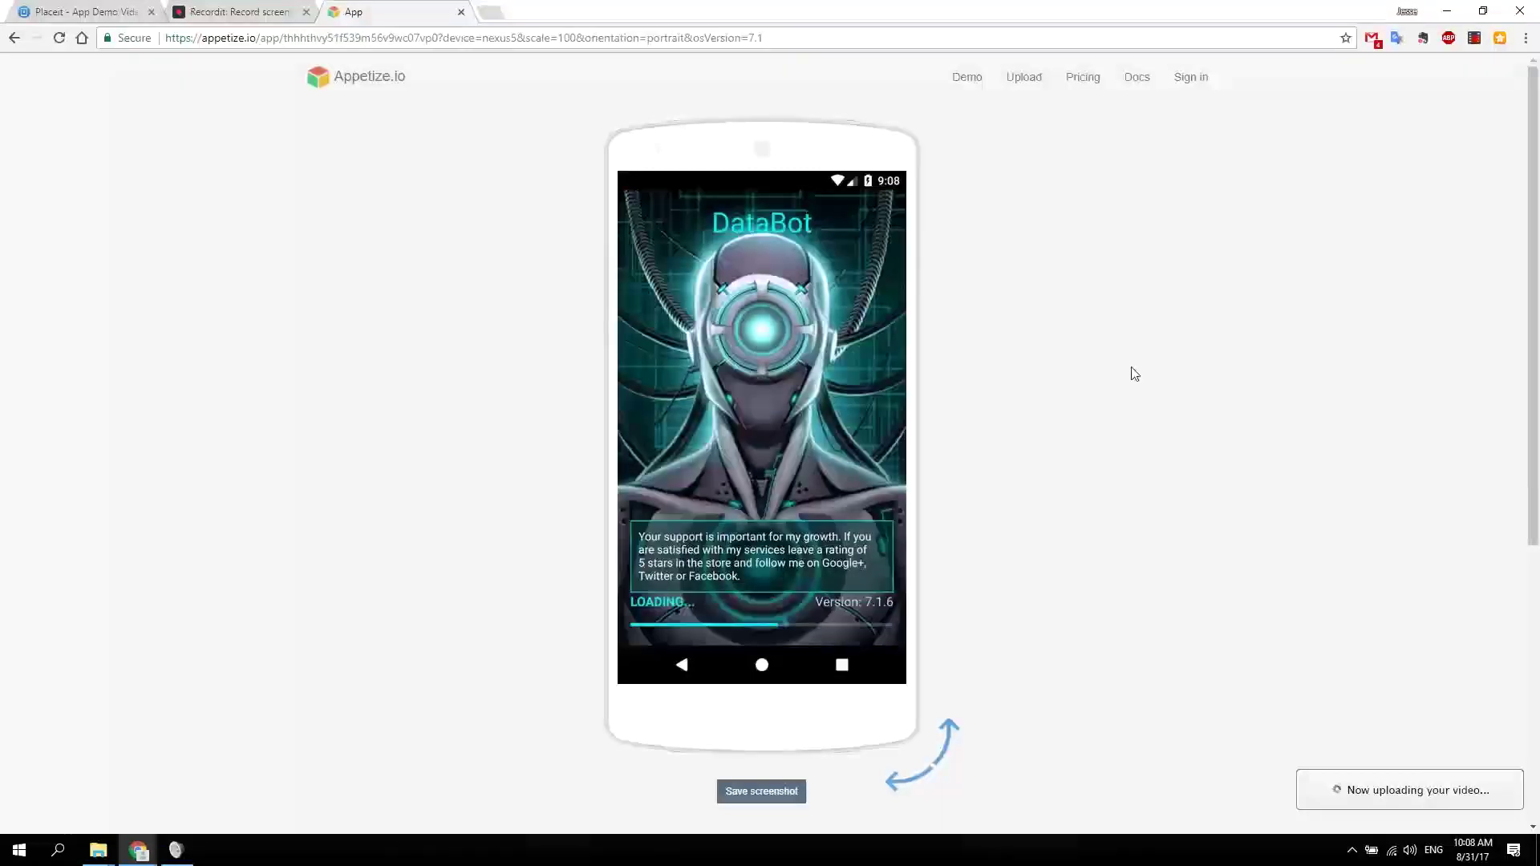
click(228, 10)
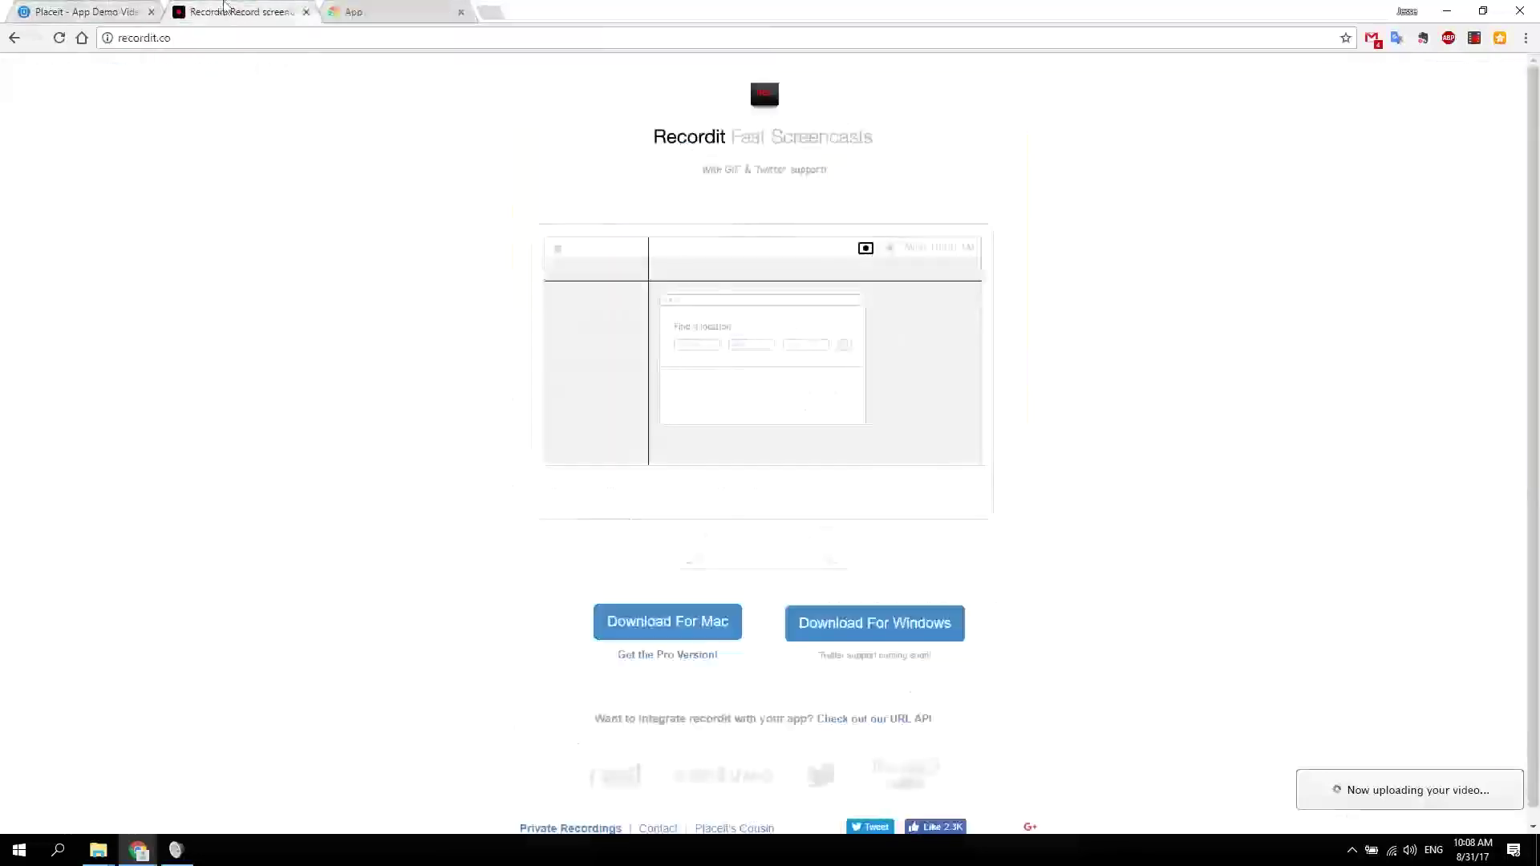
click(362, 11)
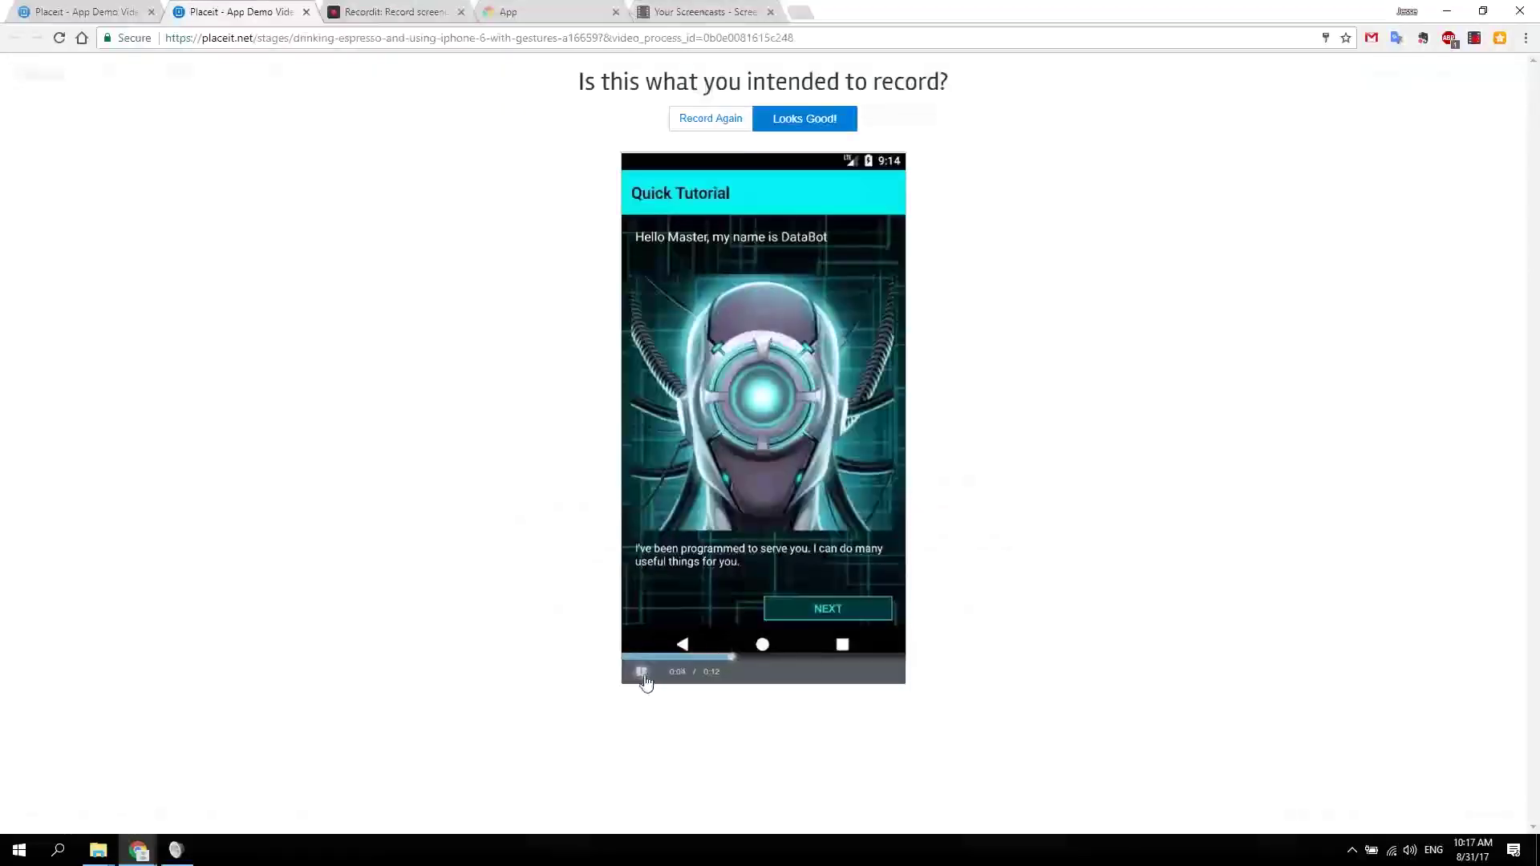
Step: Pause the recorded preview and confirm 'Looks Good!' to place it into the mockup
click(642, 671)
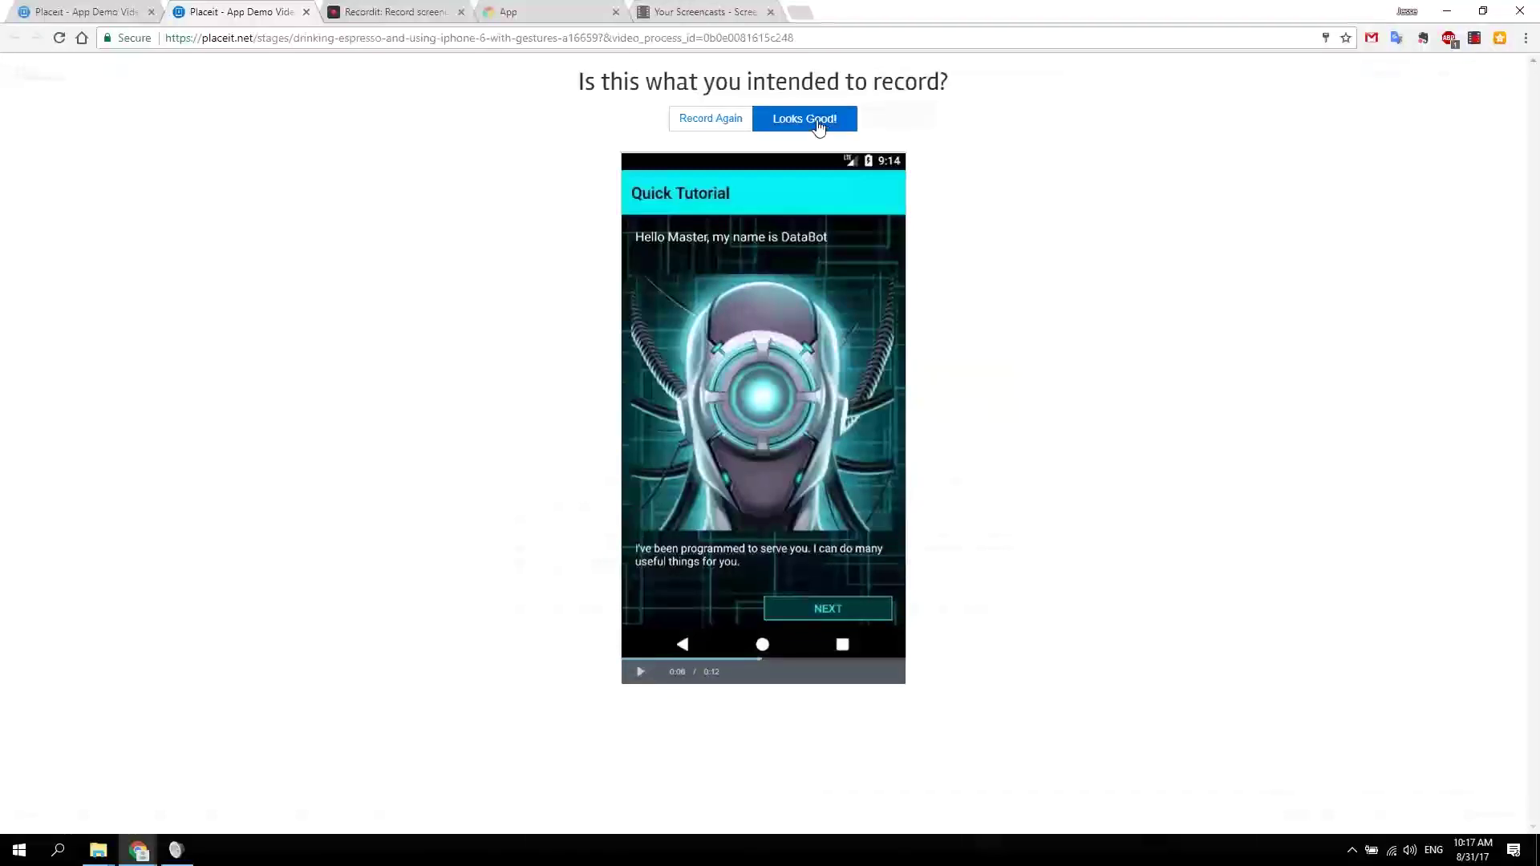
click(804, 118)
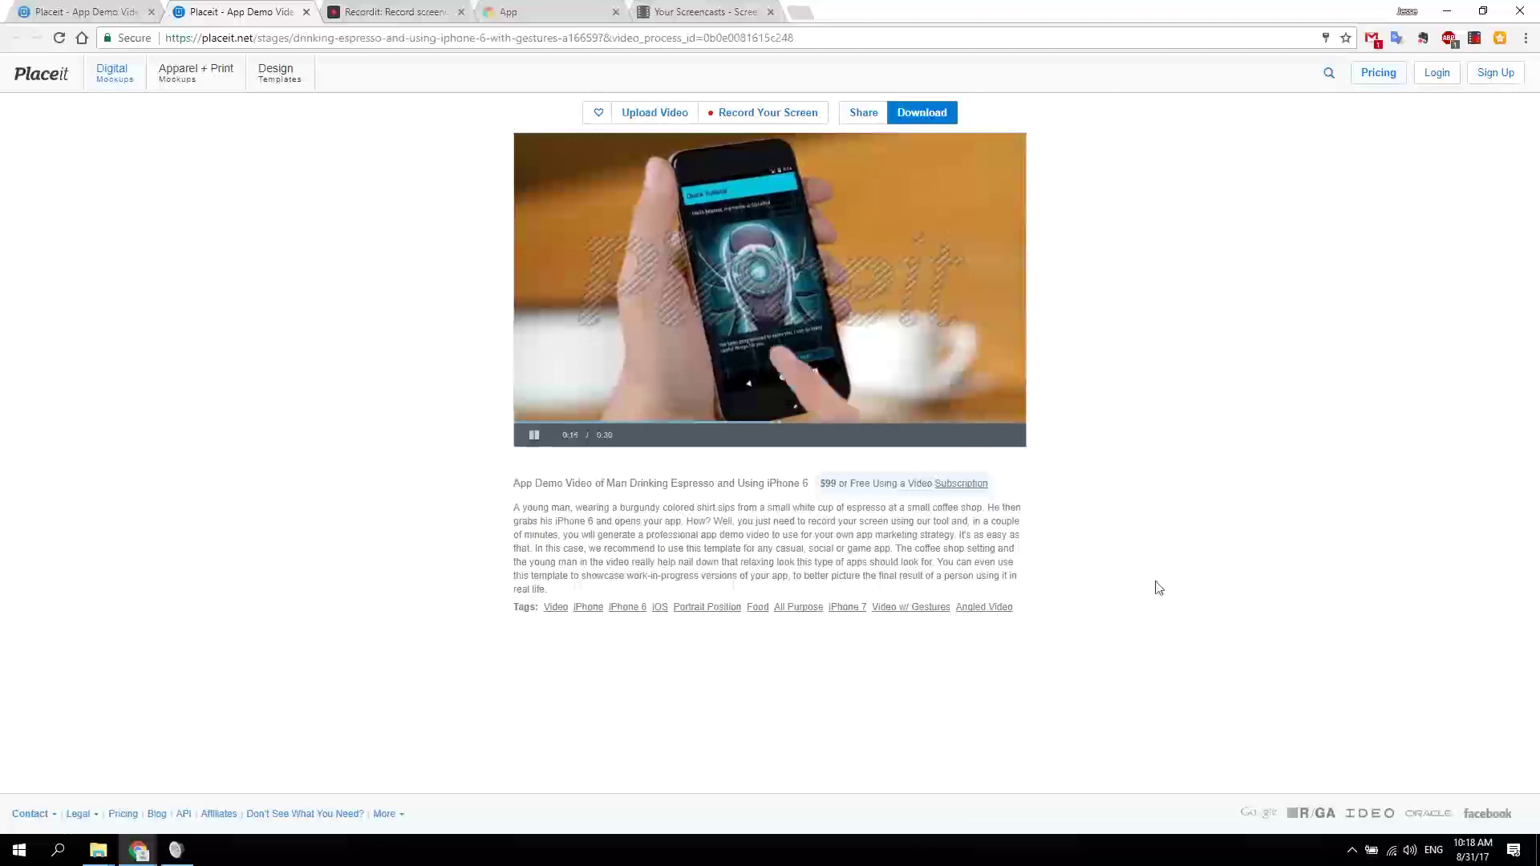
click(533, 437)
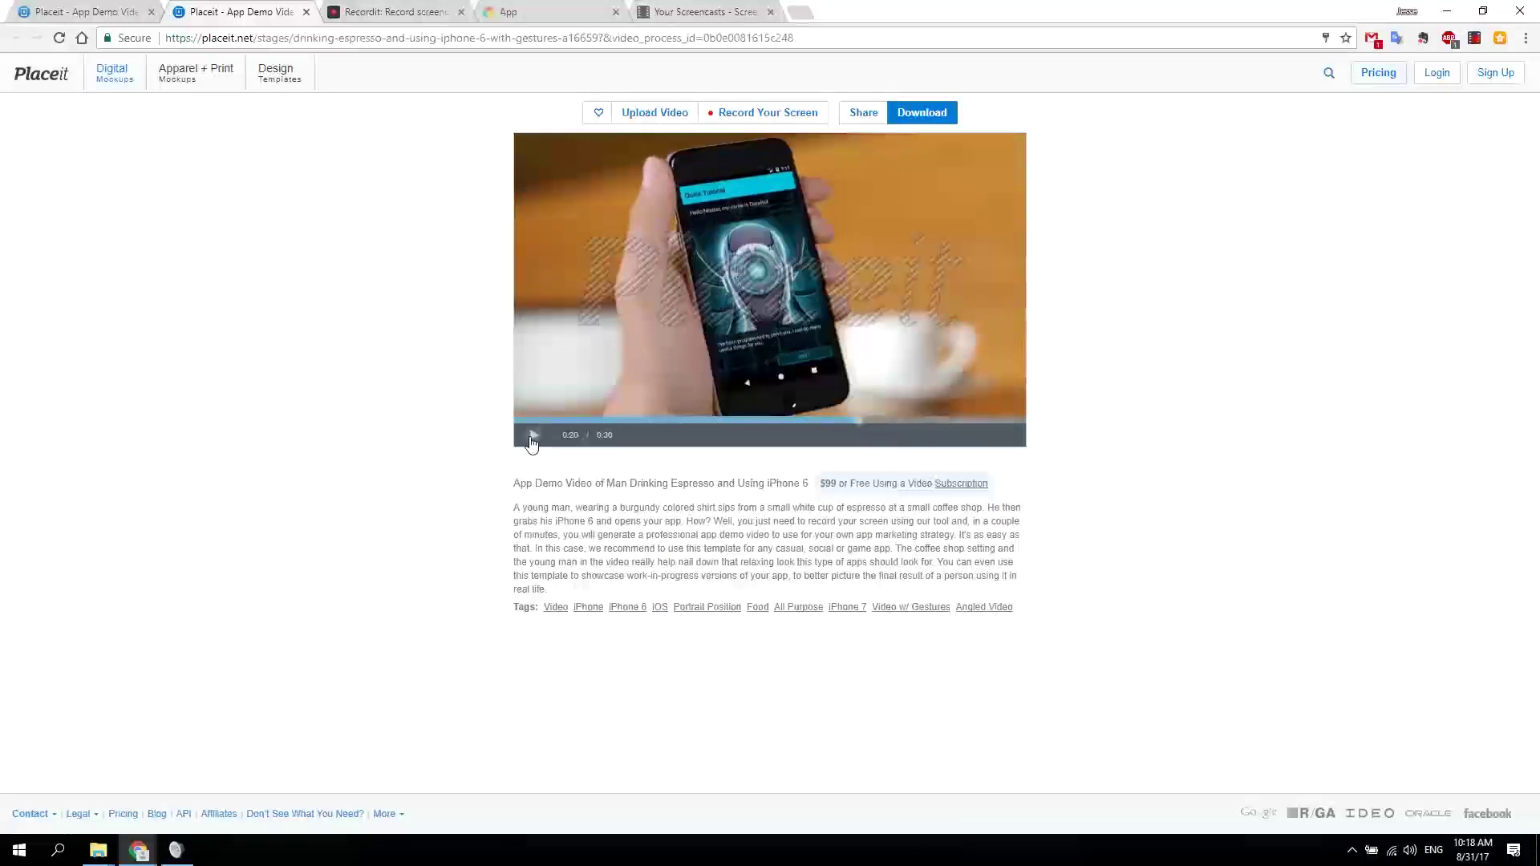
click(530, 443)
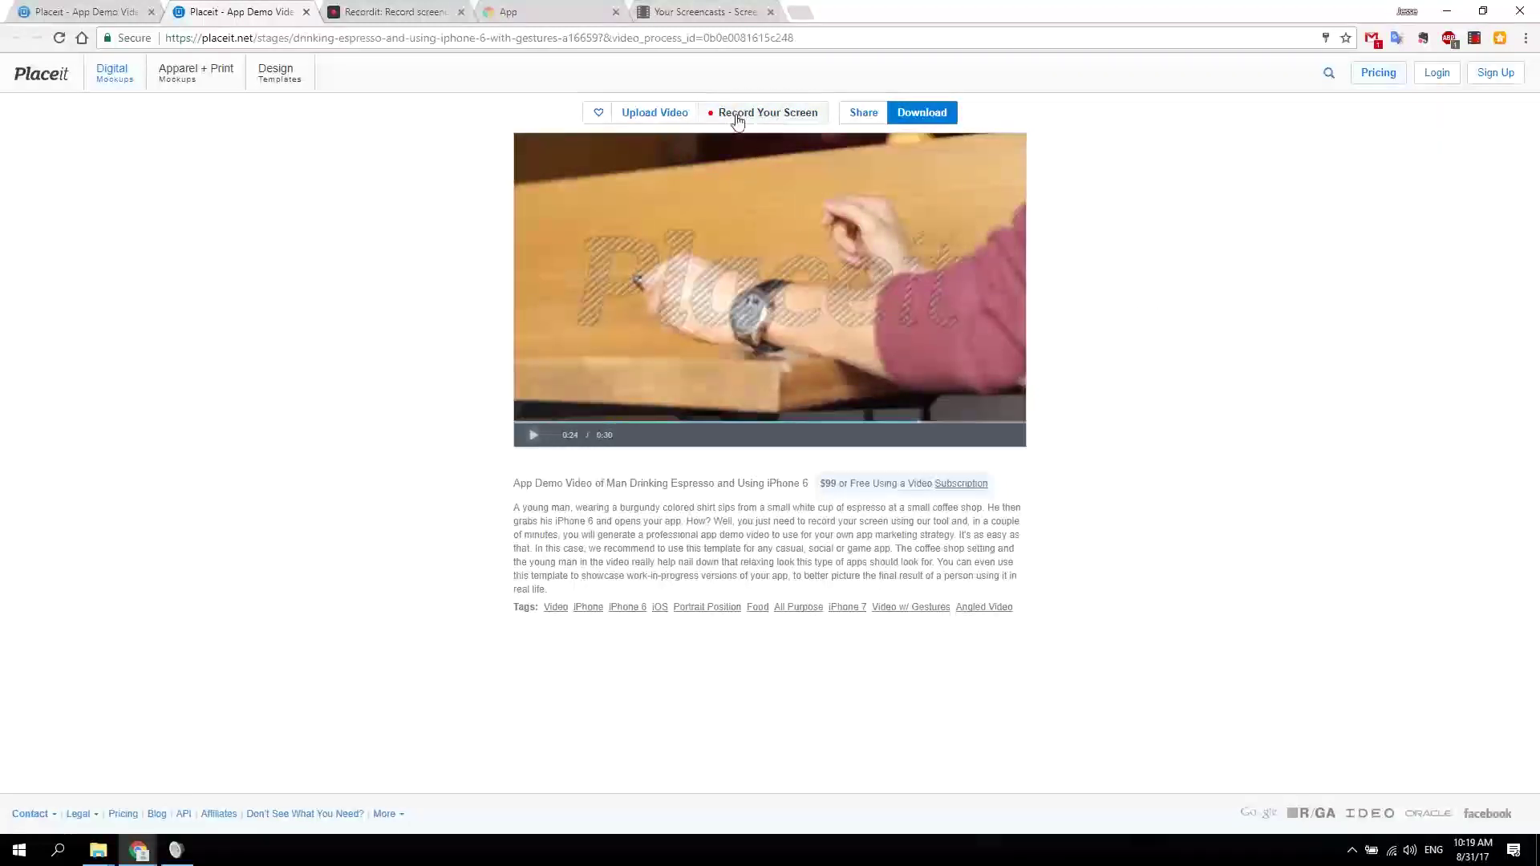
click(922, 112)
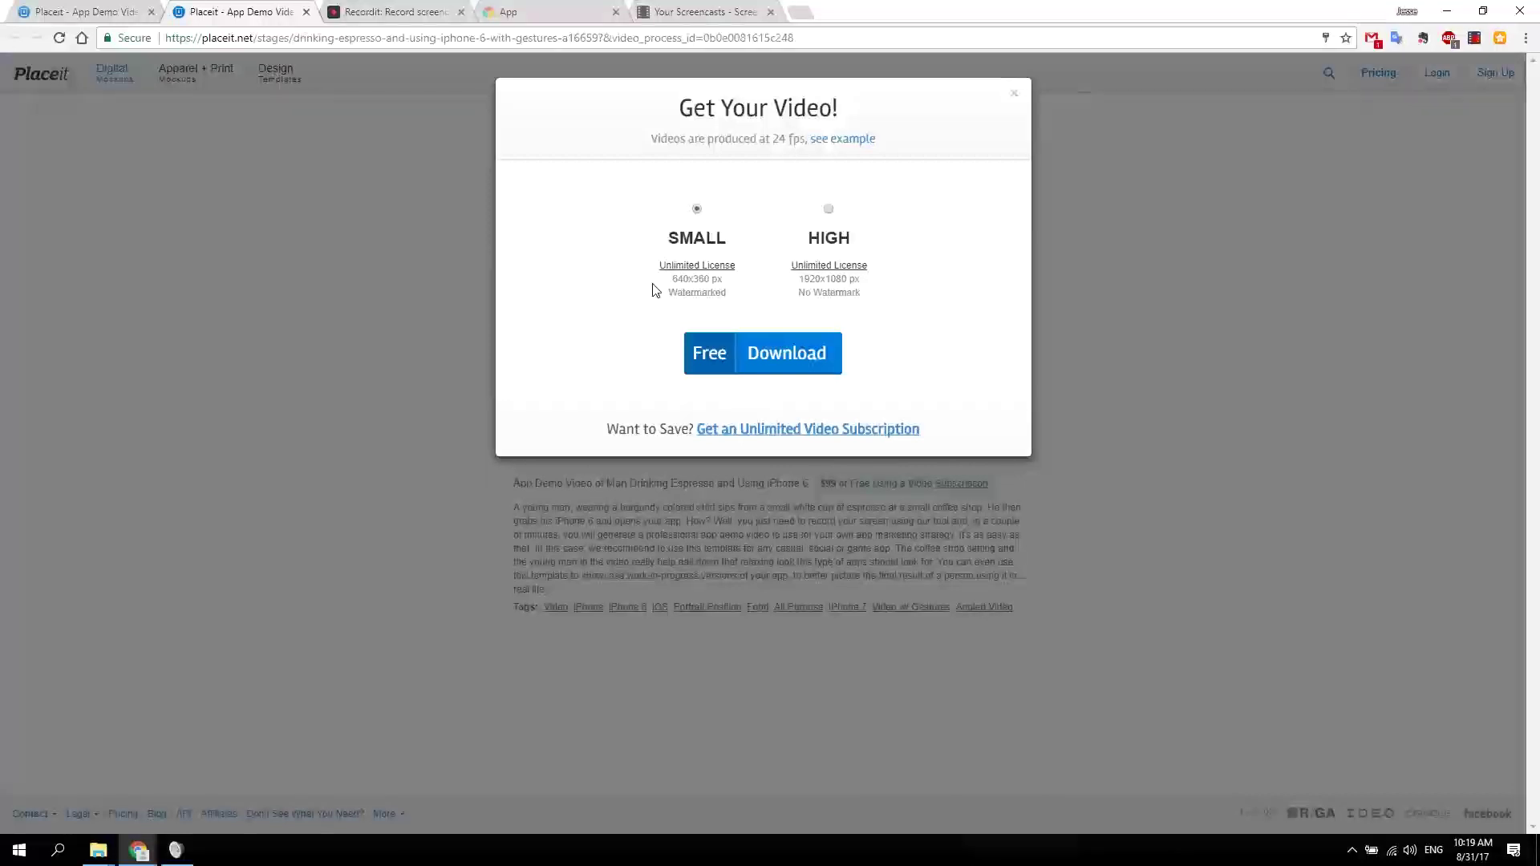
click(828, 209)
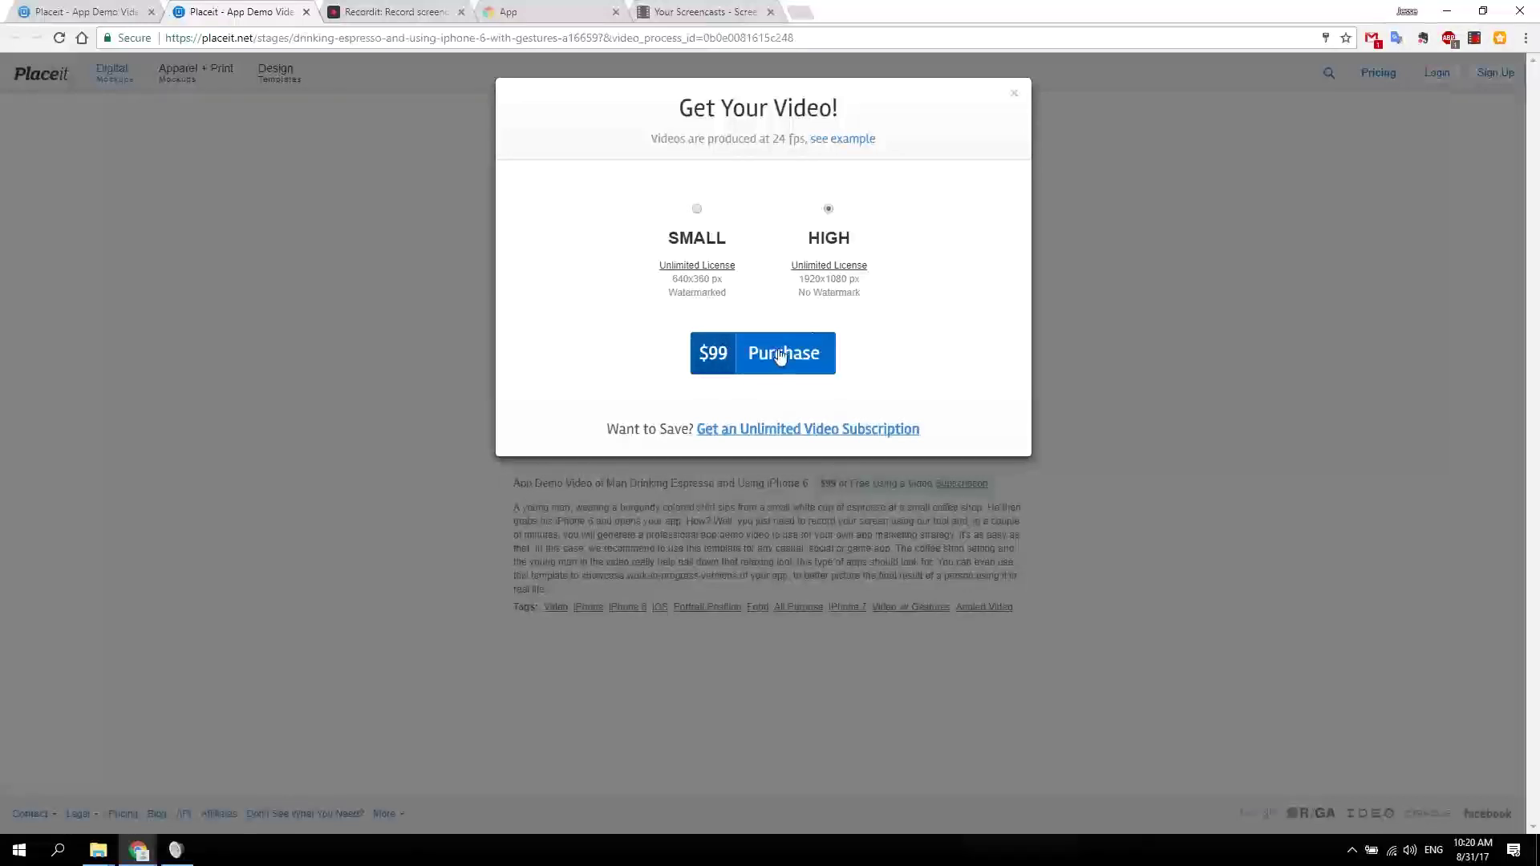
click(1191, 379)
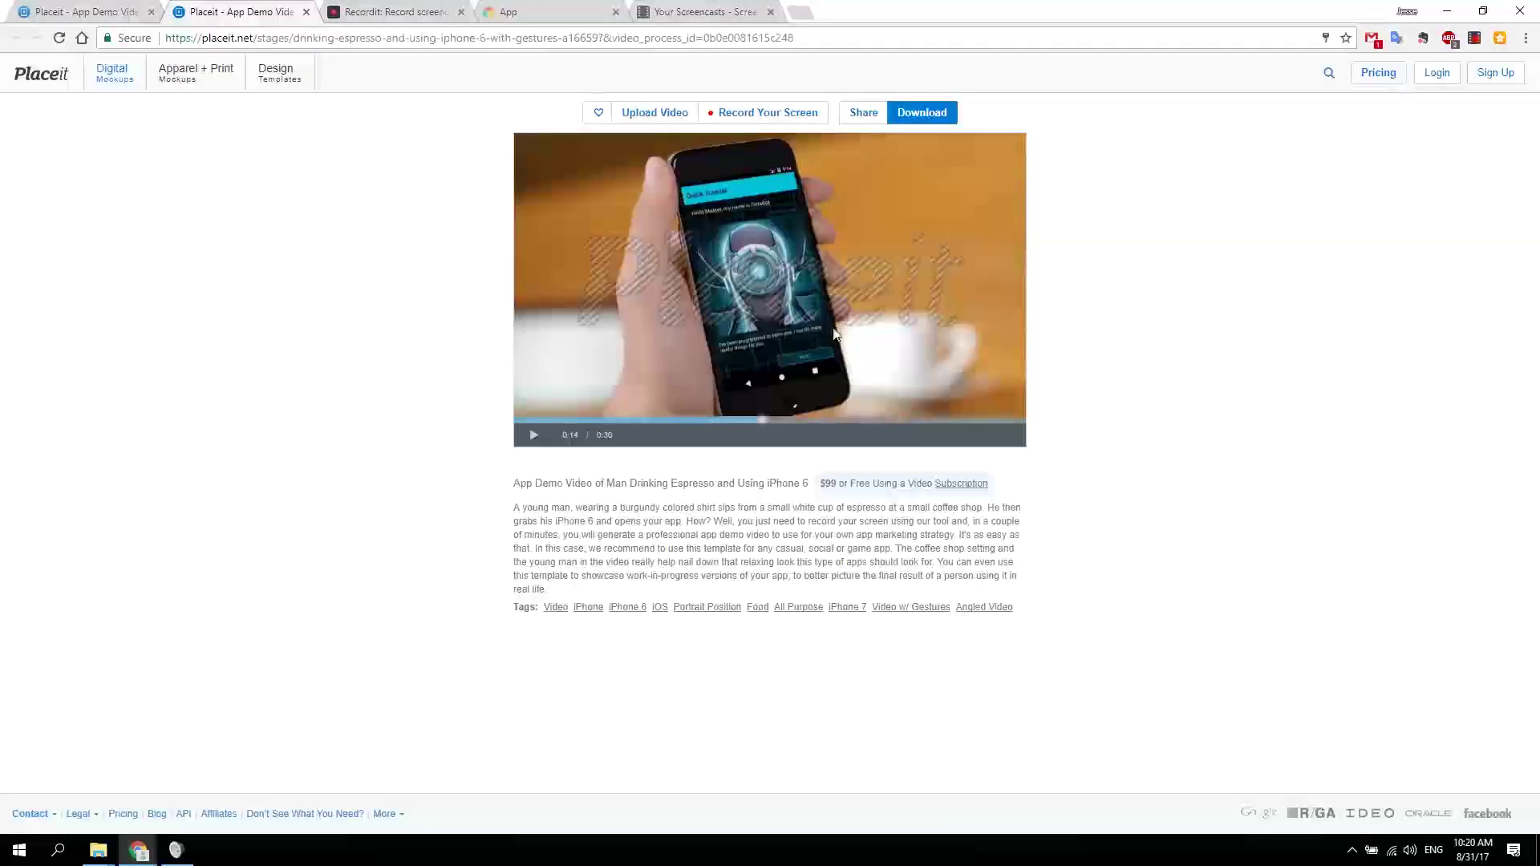